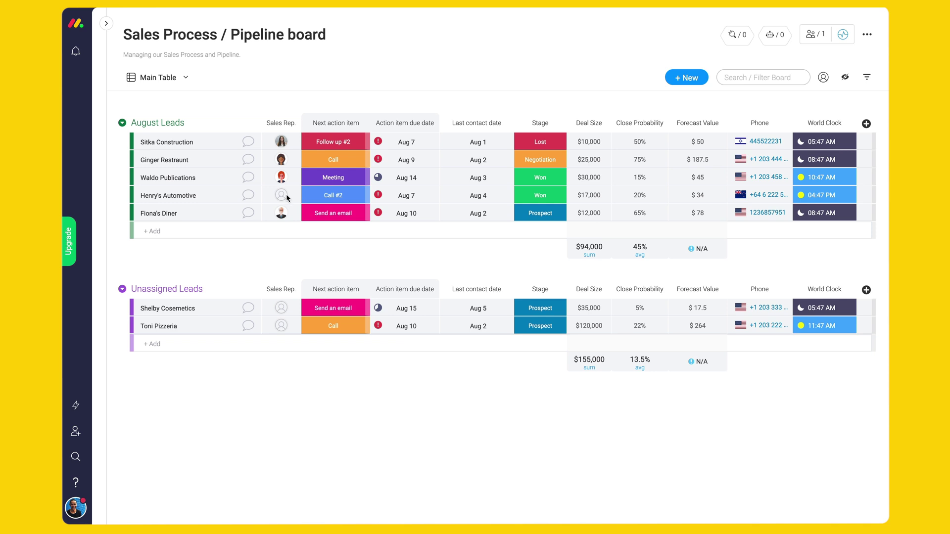
- Assign sales reps to Henry's Automotive, Shelby Cosemetics, and Tan to Toni Pizzeria
{"action": "left_click", "coordinate": [285, 193]}
{"action": "left_click", "coordinate": [285, 232]}
{"action": "left_click", "coordinate": [286, 312]}
{"action": "left_click", "coordinate": [287, 340]}
{"action": "left_click", "coordinate": [287, 333]}
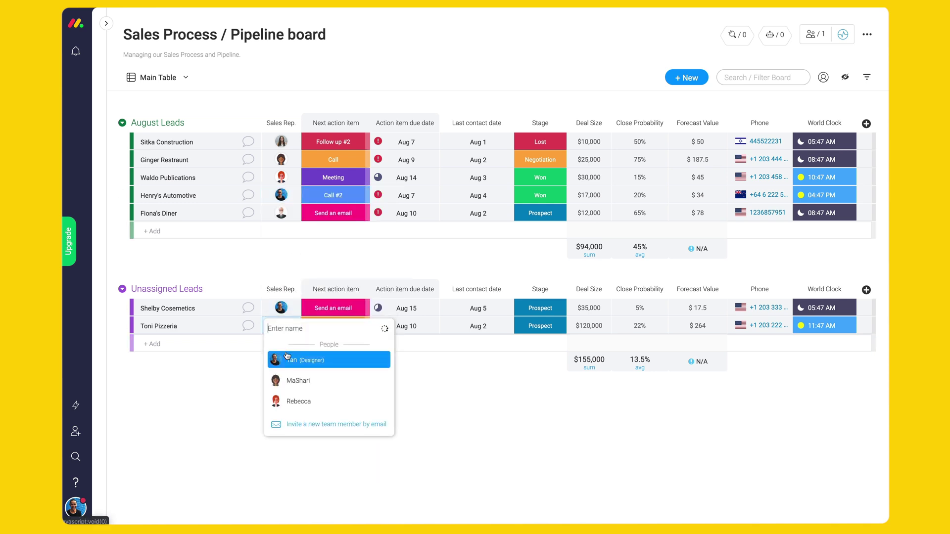
{"action": "left_click", "coordinate": [287, 360]}
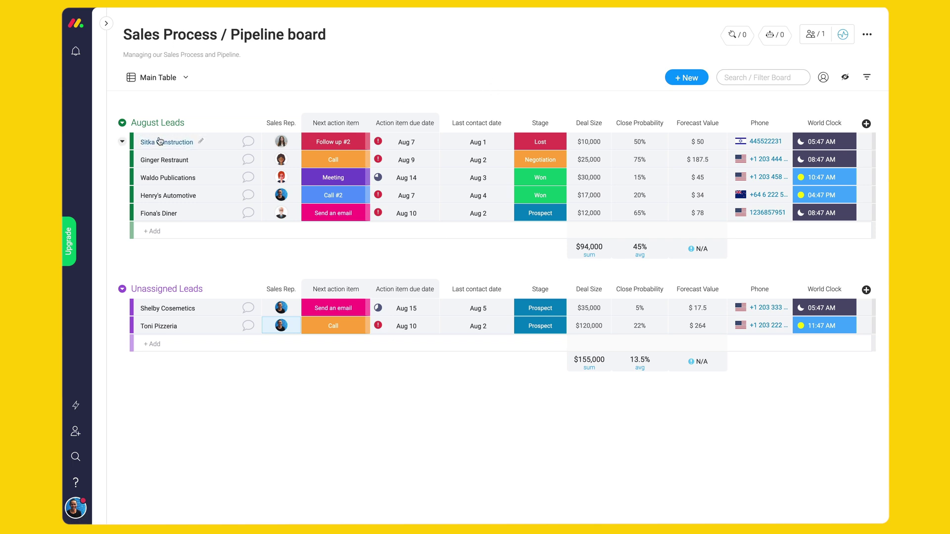
{"action": "mouse_move", "coordinate": [158, 122]}
{"action": "left_click", "coordinate": [133, 124]}
{"action": "left_click", "coordinate": [136, 146]}
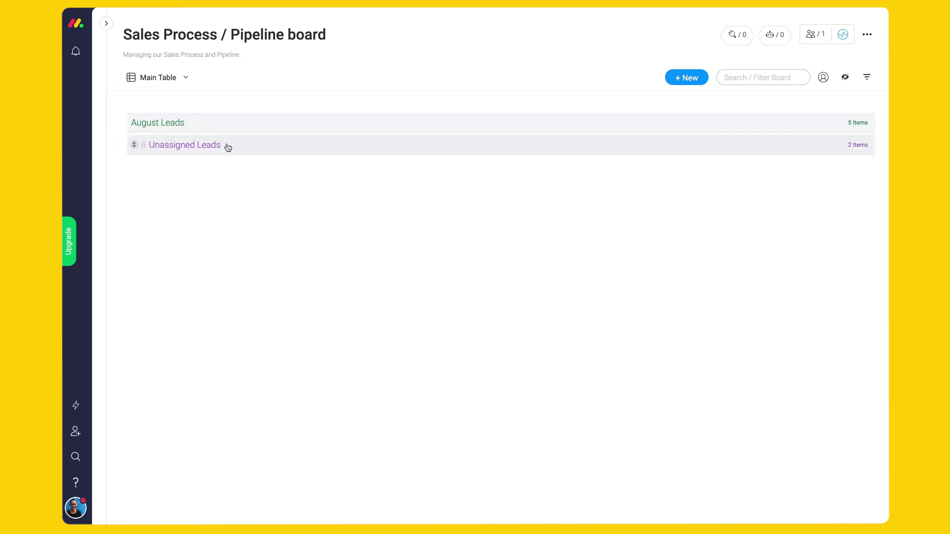
{"action": "left_click", "coordinate": [134, 144]}
{"action": "left_click", "coordinate": [134, 124]}
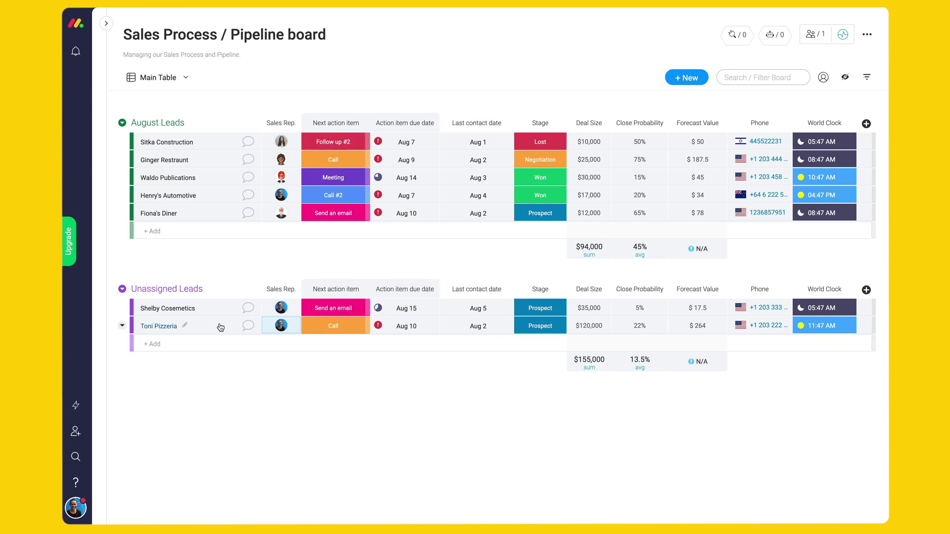
- Add MaShari to Toni Pizzeria and Rebecca to Shelby Cosemetics, leaving Fiona's Diner unchanged
{"action": "mouse_move", "coordinate": [281, 326]}
{"action": "left_click", "coordinate": [281, 327]}
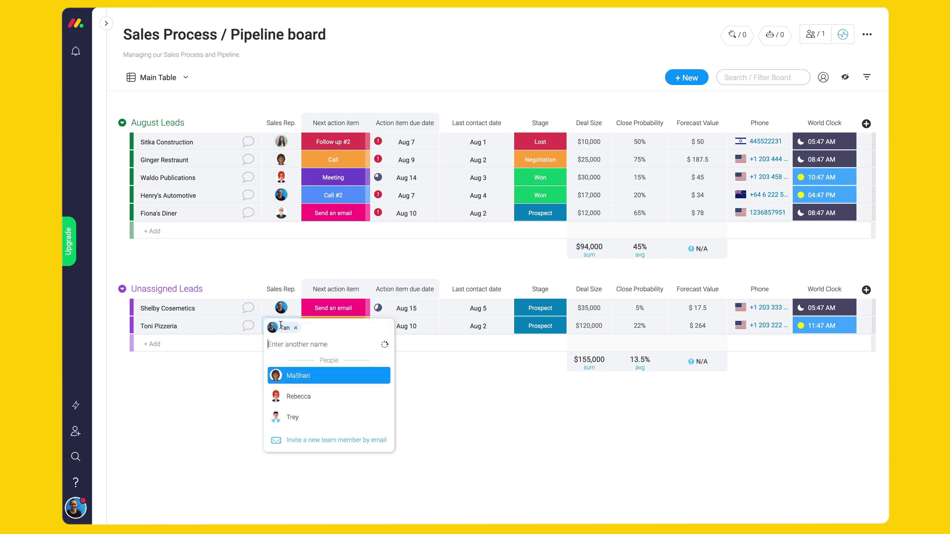
{"action": "left_click", "coordinate": [318, 388]}
{"action": "left_click", "coordinate": [281, 308]}
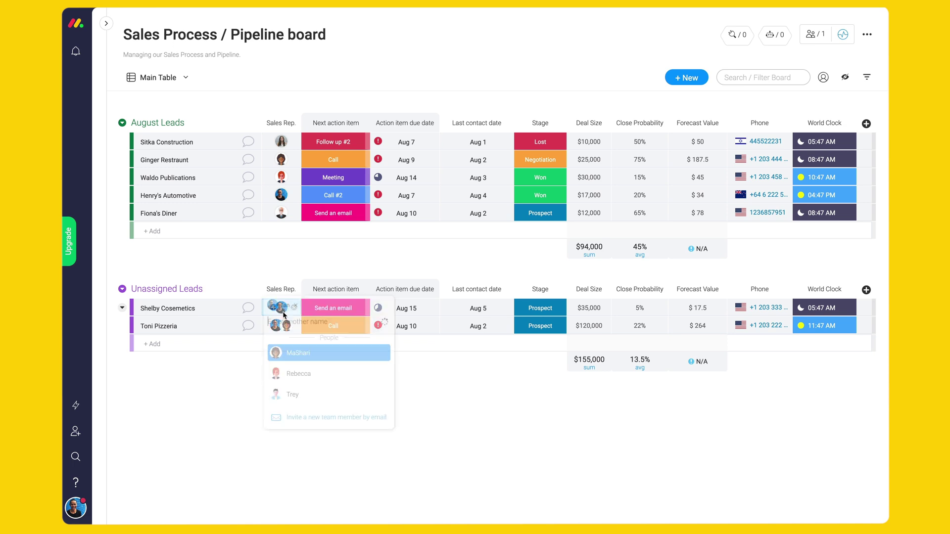
{"action": "left_click", "coordinate": [297, 376]}
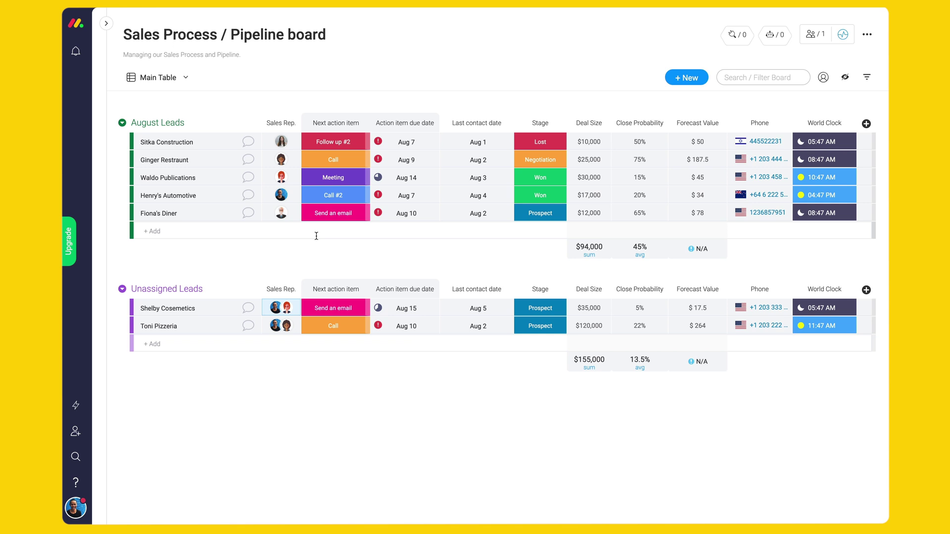
{"action": "left_click", "coordinate": [280, 213]}
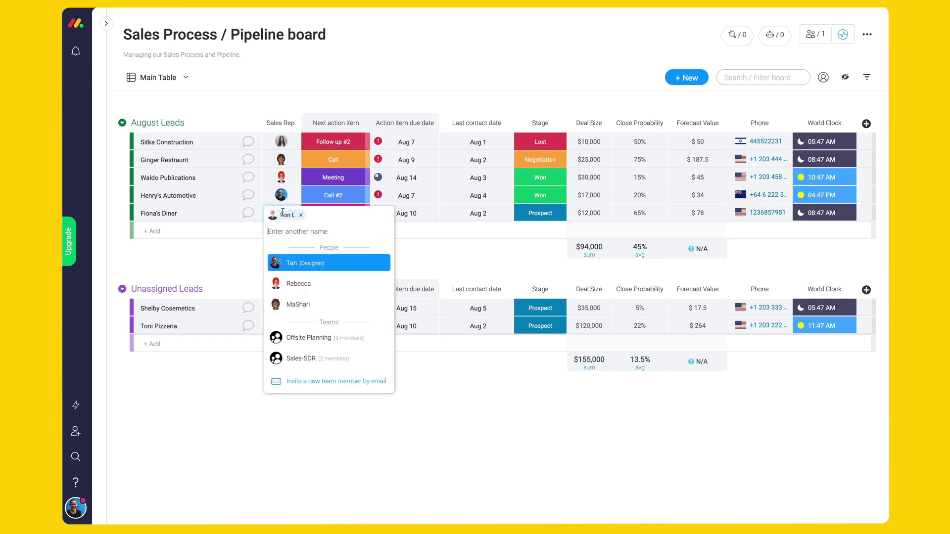
{"action": "left_click", "coordinate": [335, 86]}
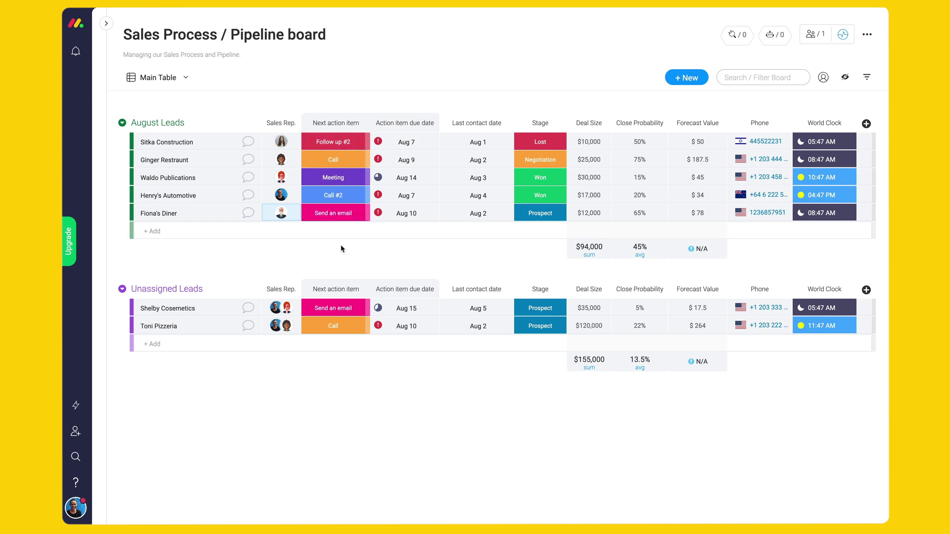
{"action": "mouse_move", "coordinate": [406, 196]}
{"action": "left_click", "coordinate": [484, 198]}
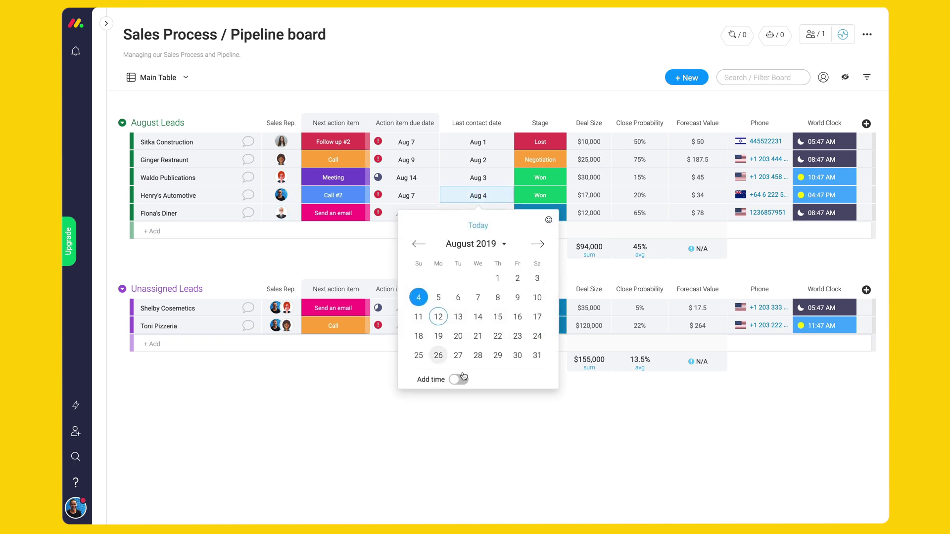
{"action": "left_click", "coordinate": [360, 255]}
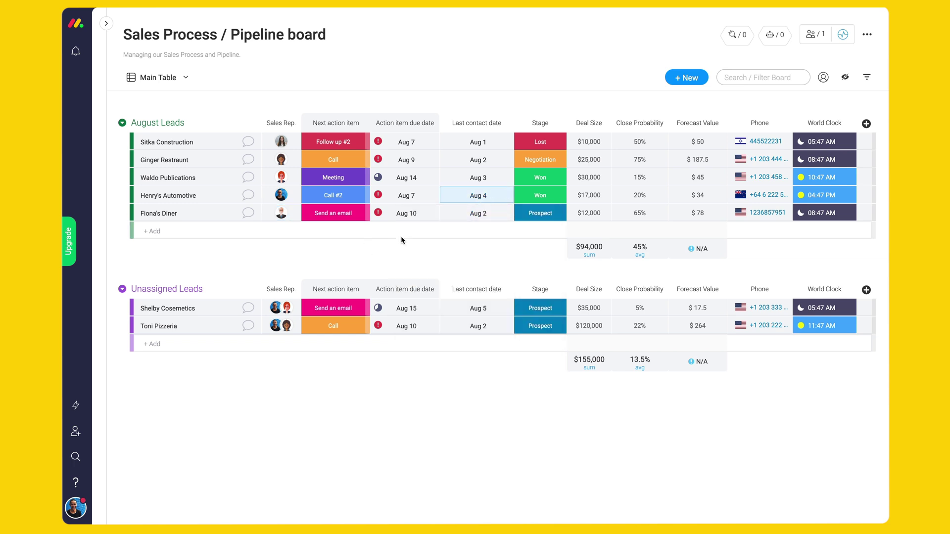
{"action": "left_click", "coordinate": [536, 195]}
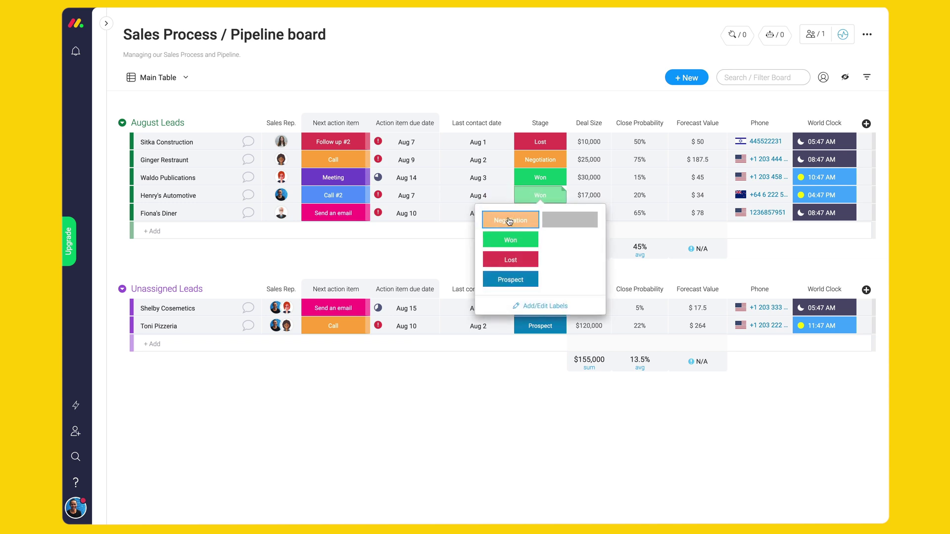
{"action": "left_click", "coordinate": [460, 244]}
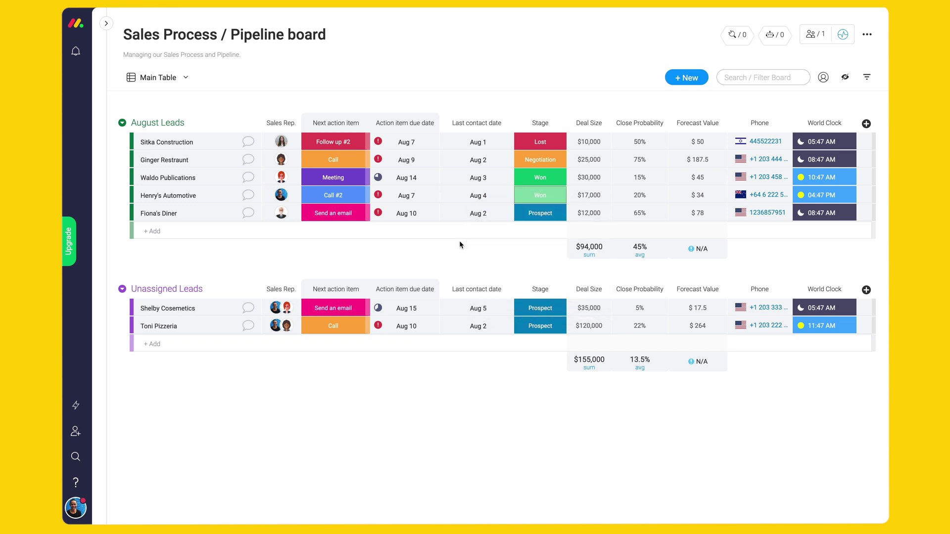
{"action": "left_click", "coordinate": [590, 213]}
{"action": "left_click", "coordinate": [589, 249]}
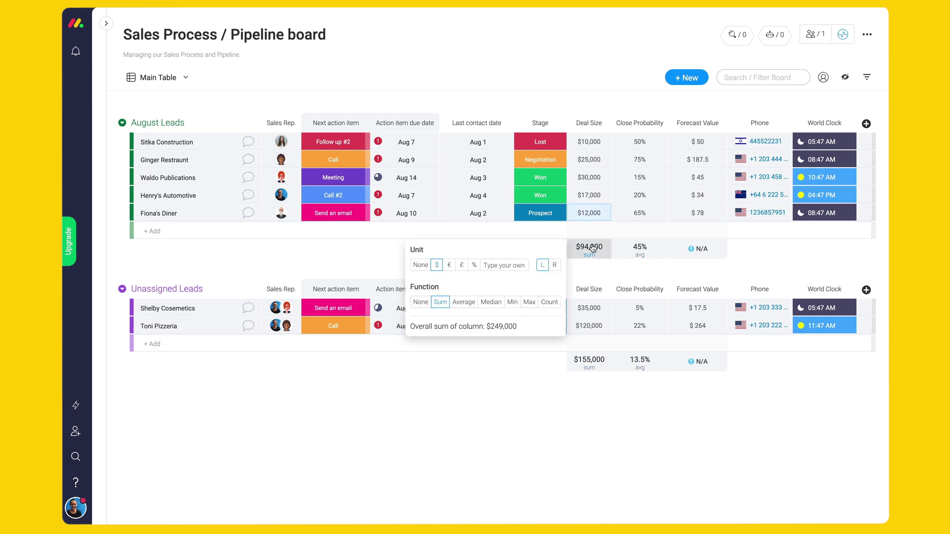
{"action": "left_click", "coordinate": [634, 251]}
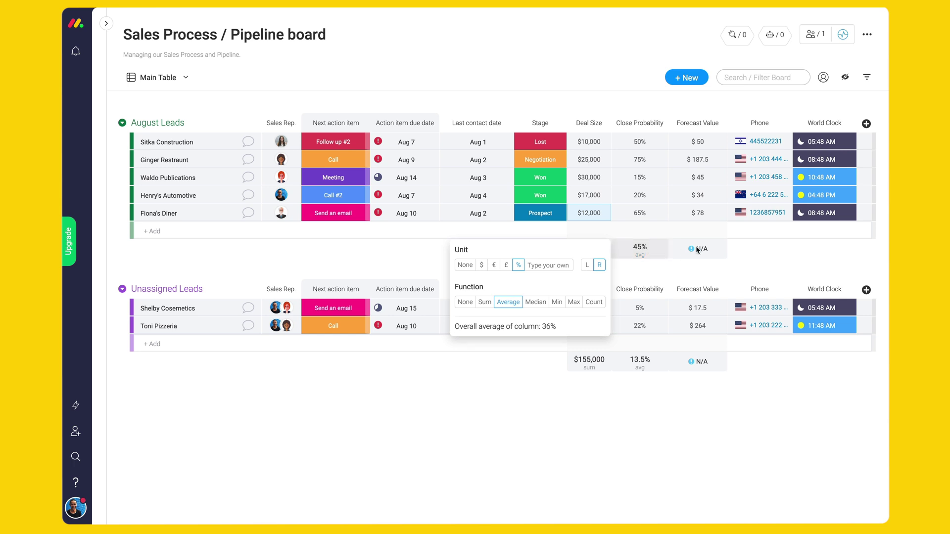
{"action": "left_click", "coordinate": [755, 266]}
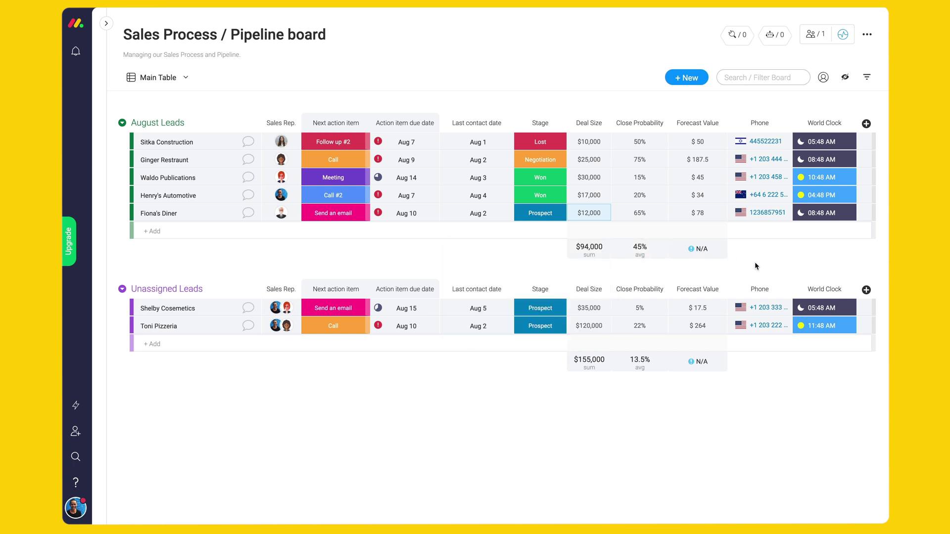
{"action": "left_click", "coordinate": [702, 210]}
{"action": "left_click_drag", "start_coordinate": [614, 147], "coordinate": [528, 135]}
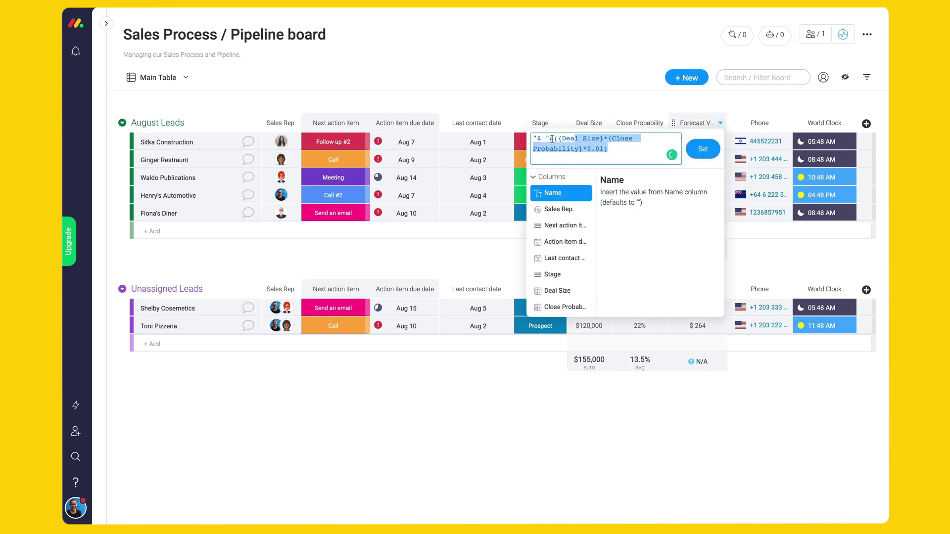
{"action": "left_click", "coordinate": [583, 95]}
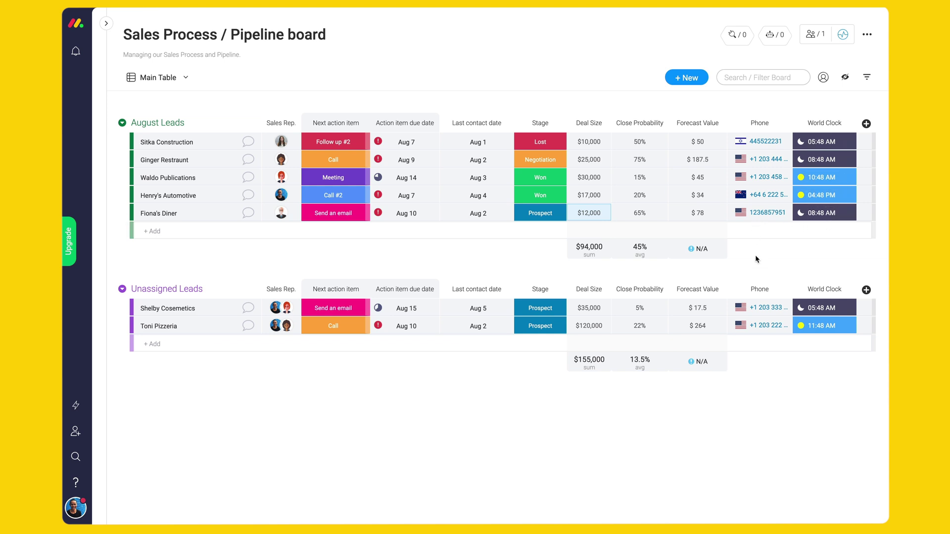
- Filter the board to the first listed Sales Rep and dismiss the saving-filters tip
{"action": "mouse_move", "coordinate": [407, 195]}
{"action": "left_click", "coordinate": [865, 79]}
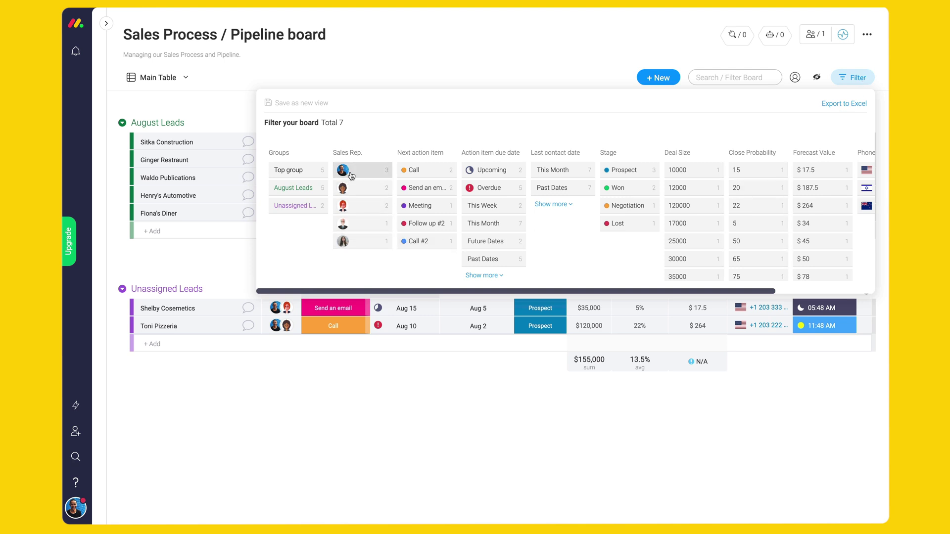
{"action": "left_click", "coordinate": [346, 172]}
{"action": "left_click", "coordinate": [446, 68]}
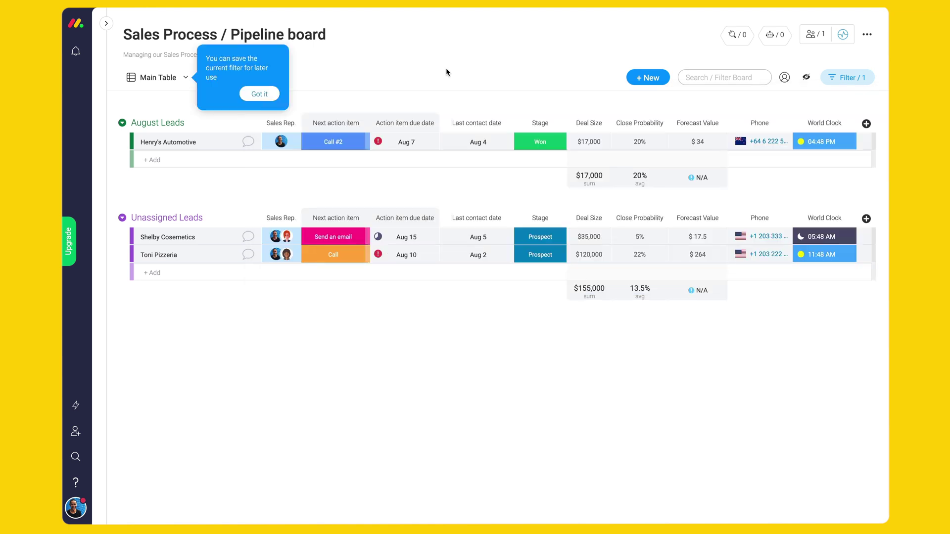
{"action": "left_click", "coordinate": [261, 96]}
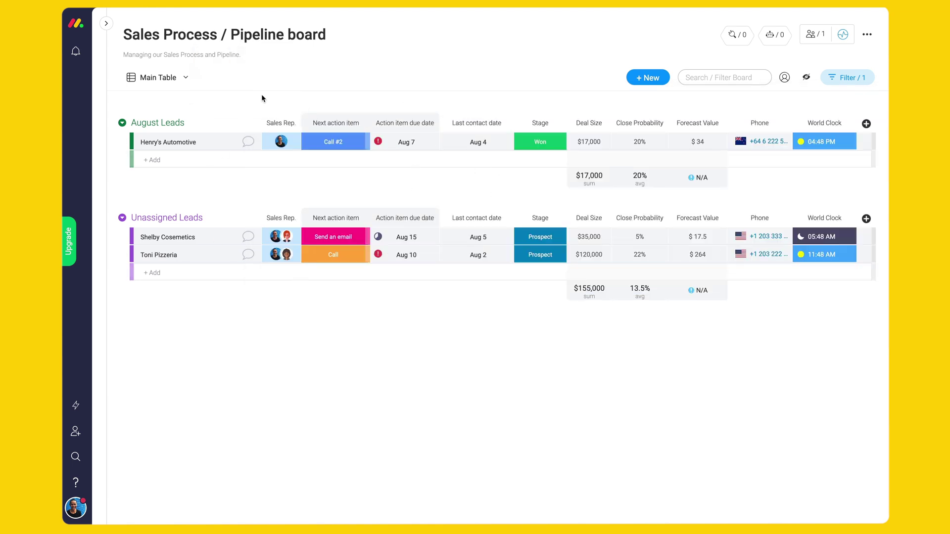
- Replace the sales rep filter with a Stage filter showing only Won leads
{"action": "left_click", "coordinate": [847, 78]}
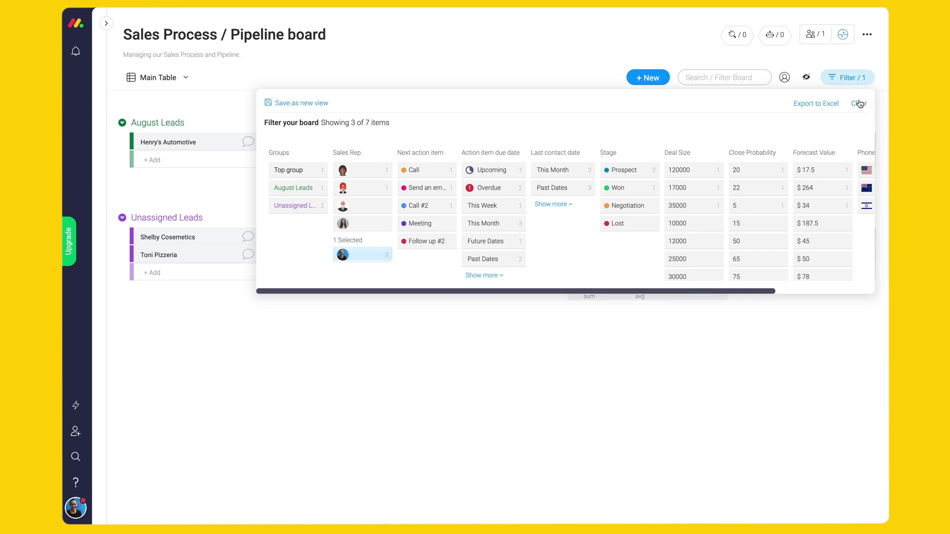
{"action": "left_click", "coordinate": [859, 103]}
{"action": "left_click", "coordinate": [636, 188]}
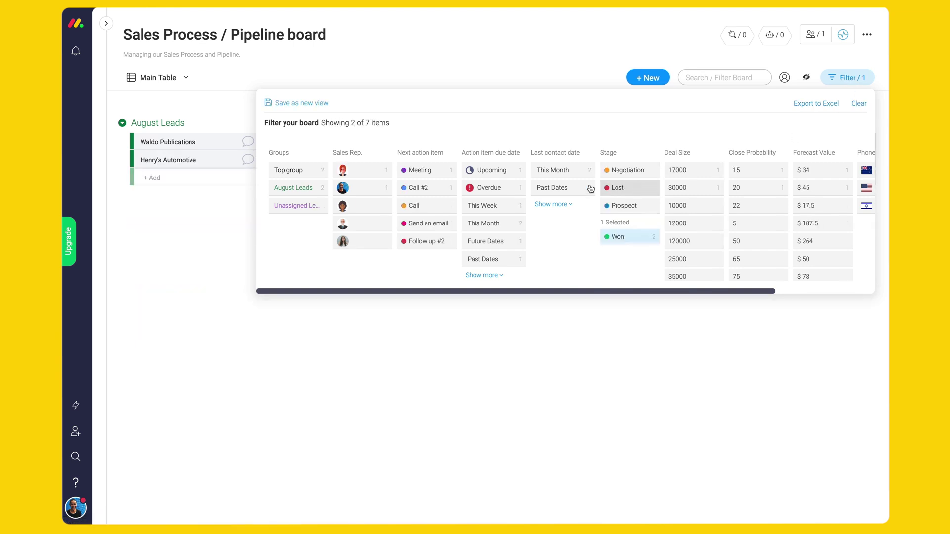
{"action": "left_click", "coordinate": [499, 68]}
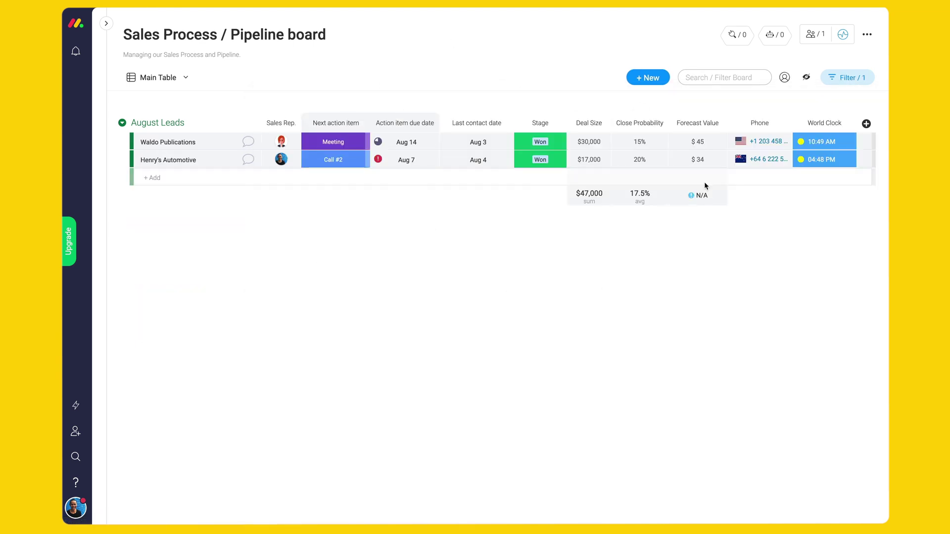
- Clear the Won stage filter from the board
{"action": "left_click", "coordinate": [846, 75]}
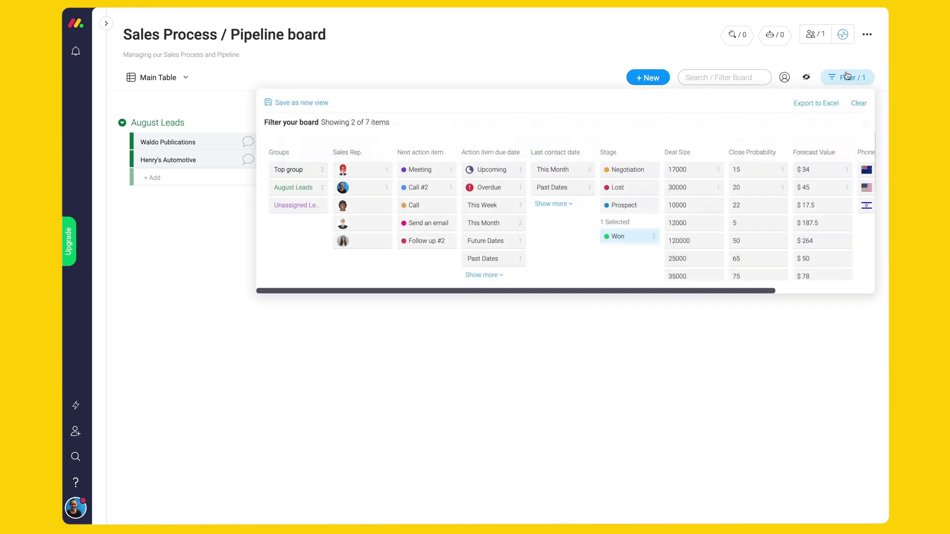
{"action": "left_click", "coordinate": [859, 104]}
{"action": "left_click", "coordinate": [544, 70]}
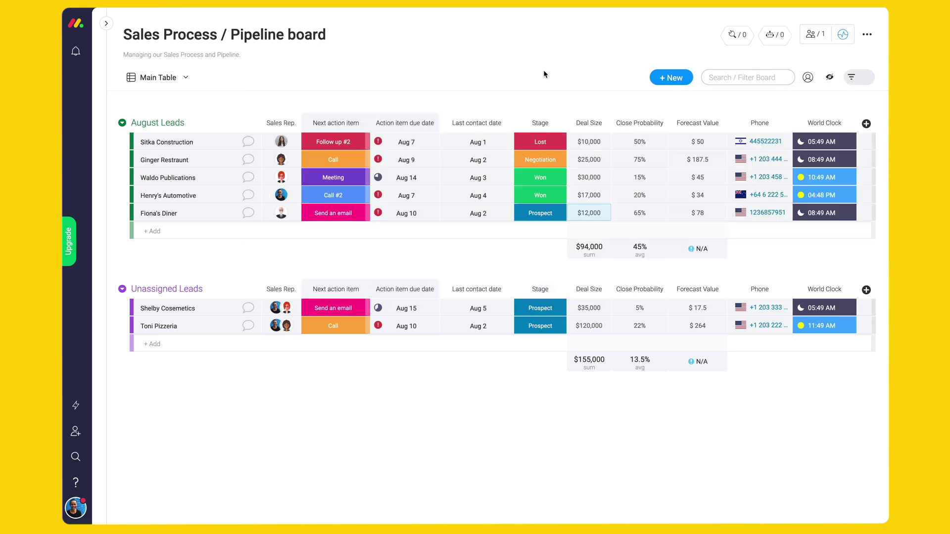